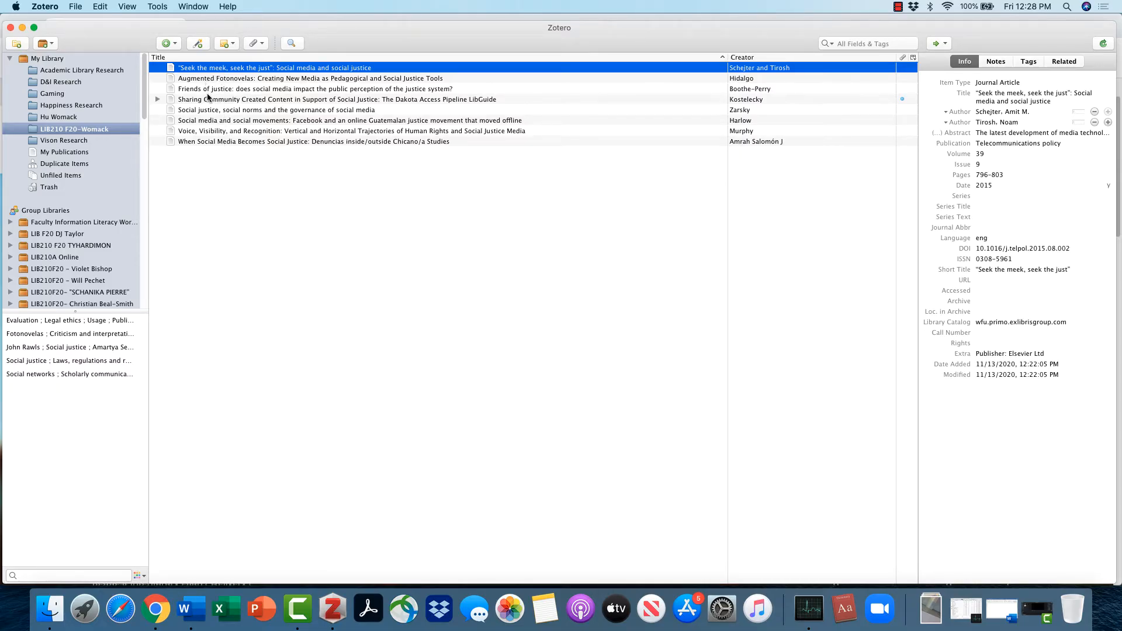
Step: Check the title, author, publication, volume, issue, pages, date and DOI fields of the "Voice, Visibility, and Recognition" article
{"action": "left_click", "coordinate": [211, 141]}
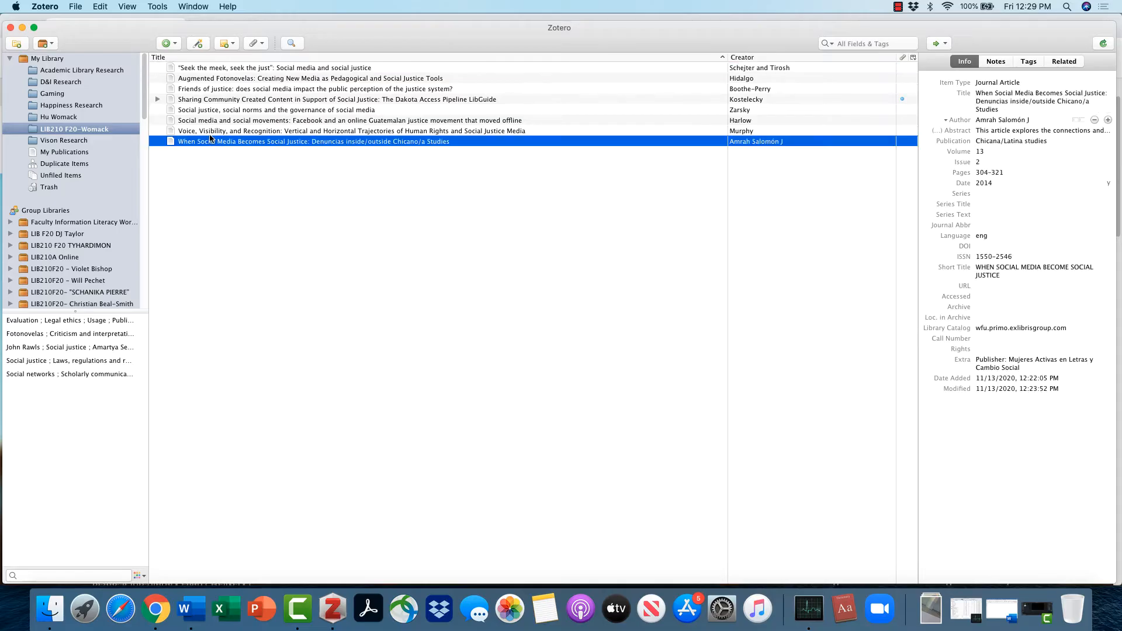
{"action": "left_click", "coordinate": [211, 132]}
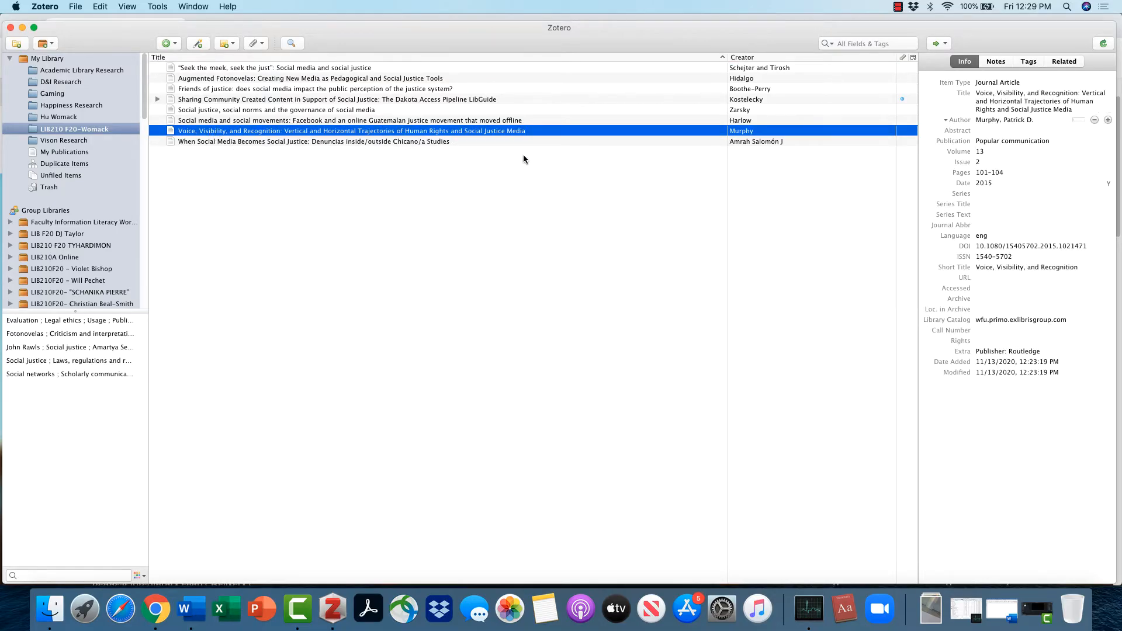
{"action": "left_click", "coordinate": [994, 101]}
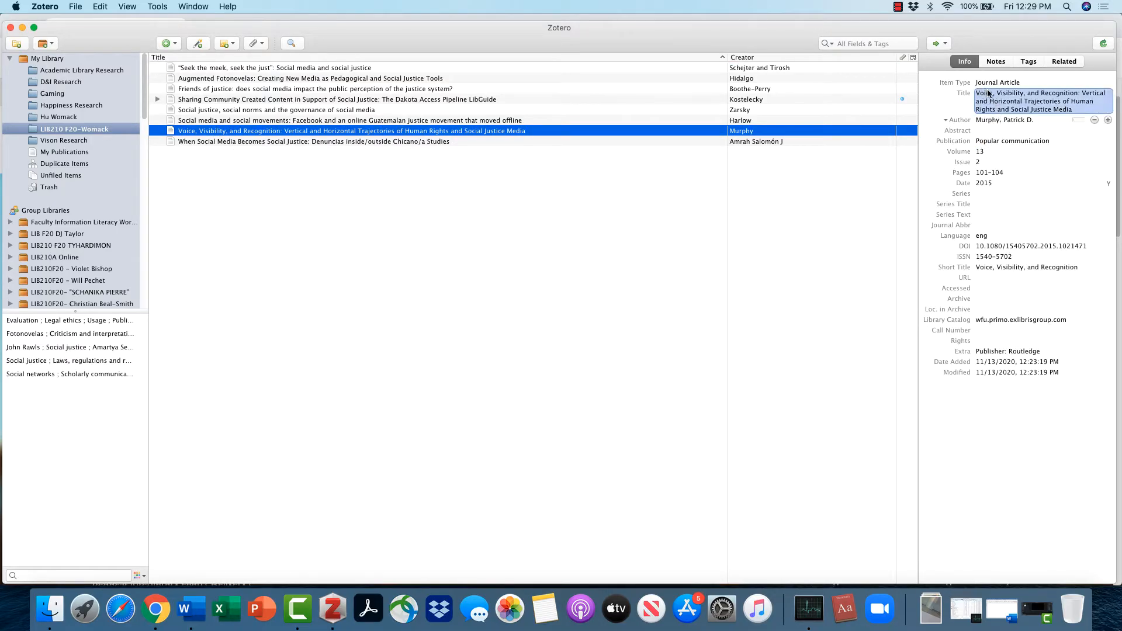
{"action": "left_click", "coordinate": [984, 119]}
{"action": "left_click", "coordinate": [990, 110]}
{"action": "left_click", "coordinate": [989, 121]}
{"action": "left_click", "coordinate": [977, 140]}
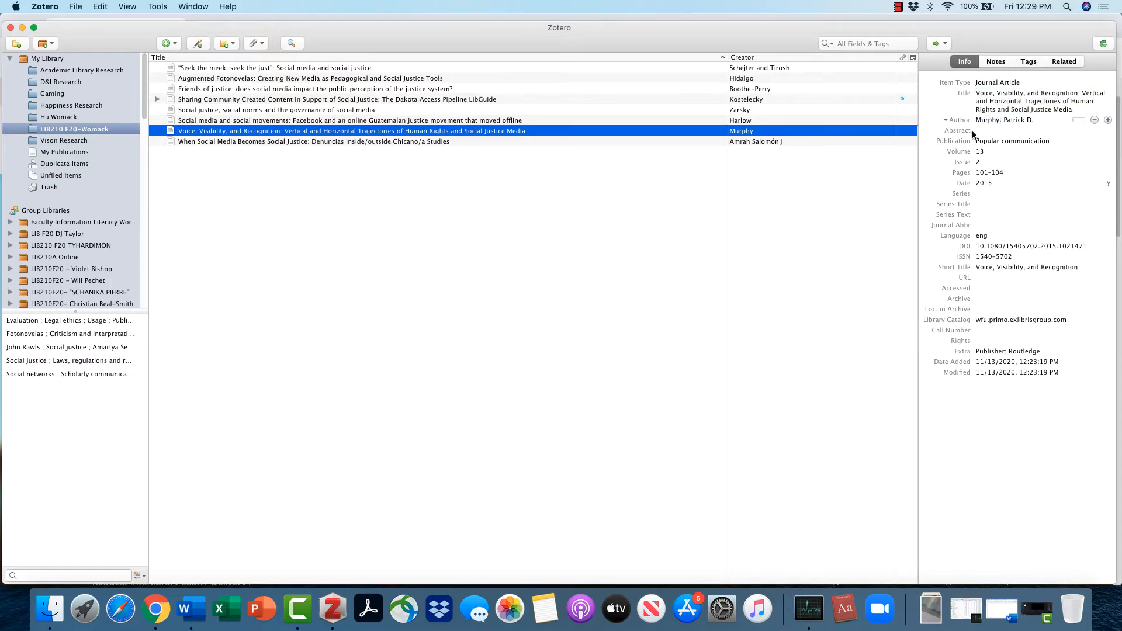
{"action": "left_click", "coordinate": [982, 152]}
{"action": "left_click", "coordinate": [982, 162]}
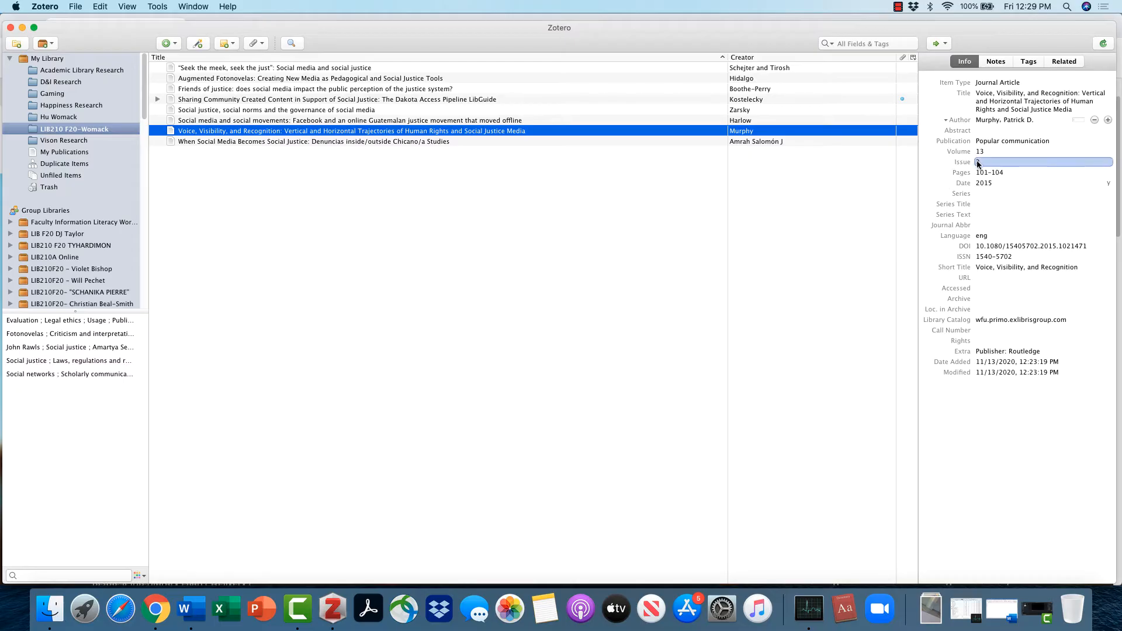
{"action": "left_click", "coordinate": [982, 172]}
{"action": "left_click", "coordinate": [979, 183]}
{"action": "left_click", "coordinate": [973, 159]}
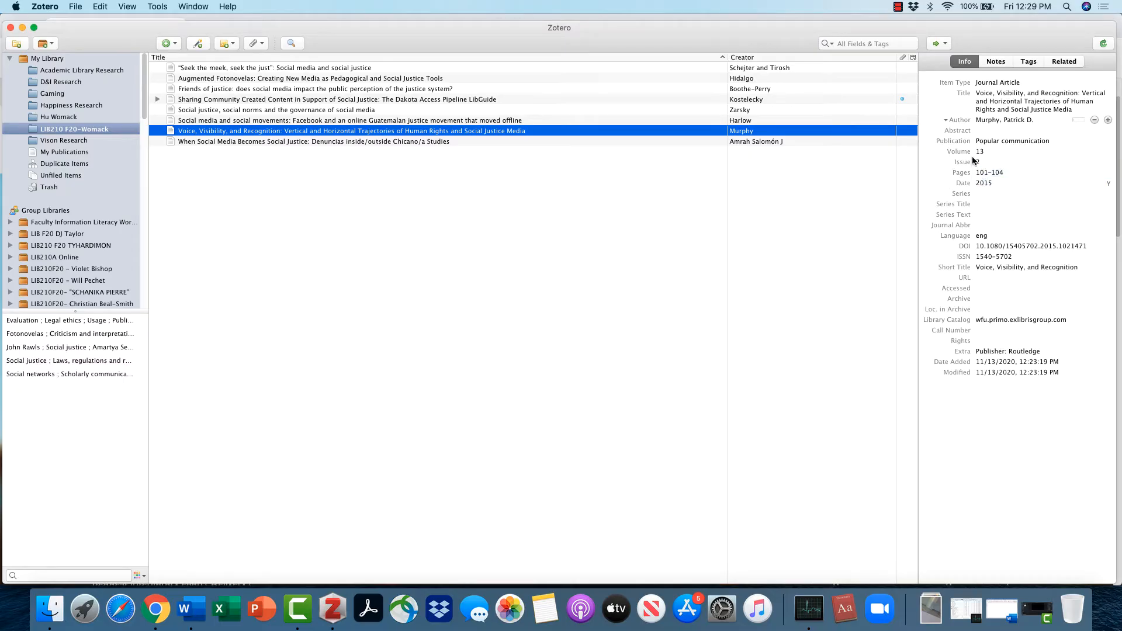
{"action": "left_click", "coordinate": [976, 247]}
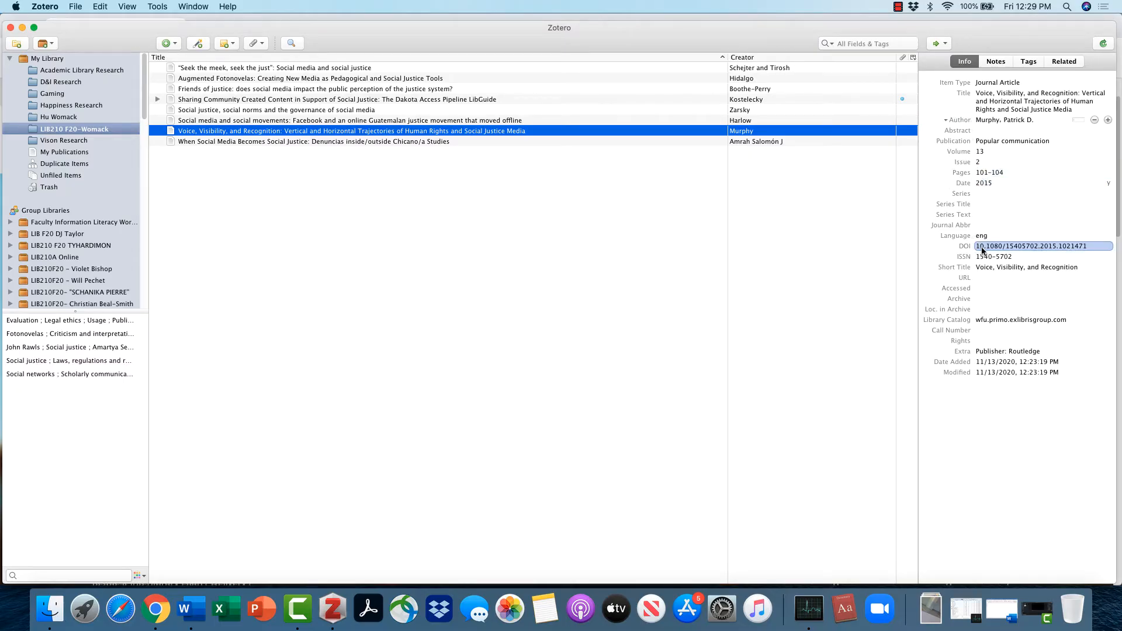
Step: Look through the citation details of the other journal articles in the collection for missing or incomplete fields
{"action": "left_click", "coordinate": [281, 121]}
{"action": "left_click", "coordinate": [285, 110]}
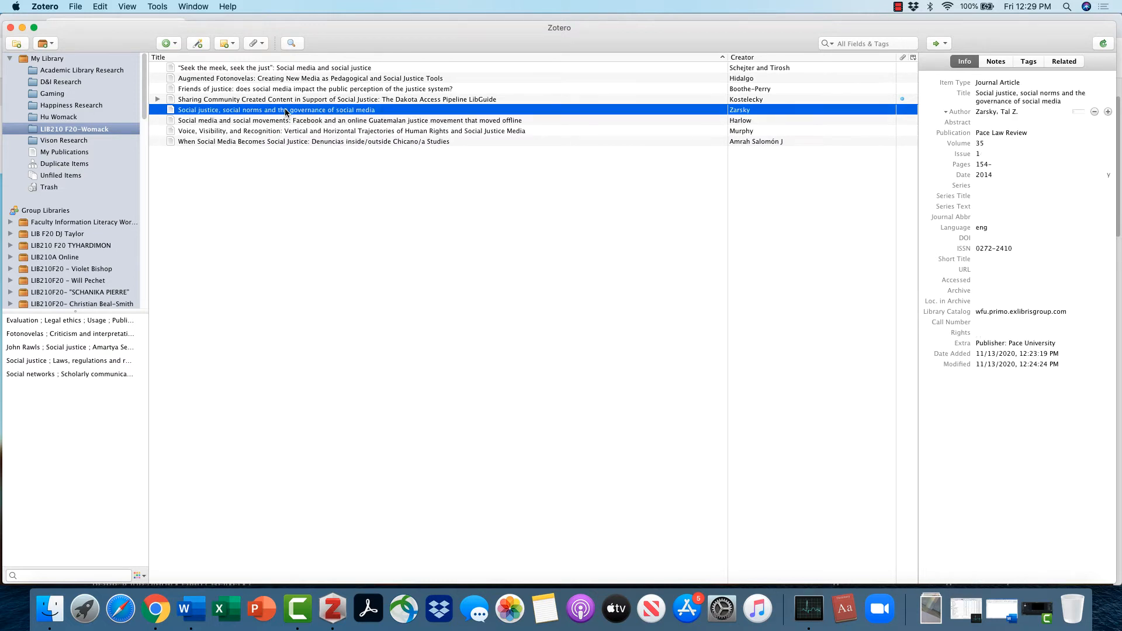
{"action": "left_click", "coordinate": [291, 102]}
{"action": "left_click", "coordinate": [291, 89]}
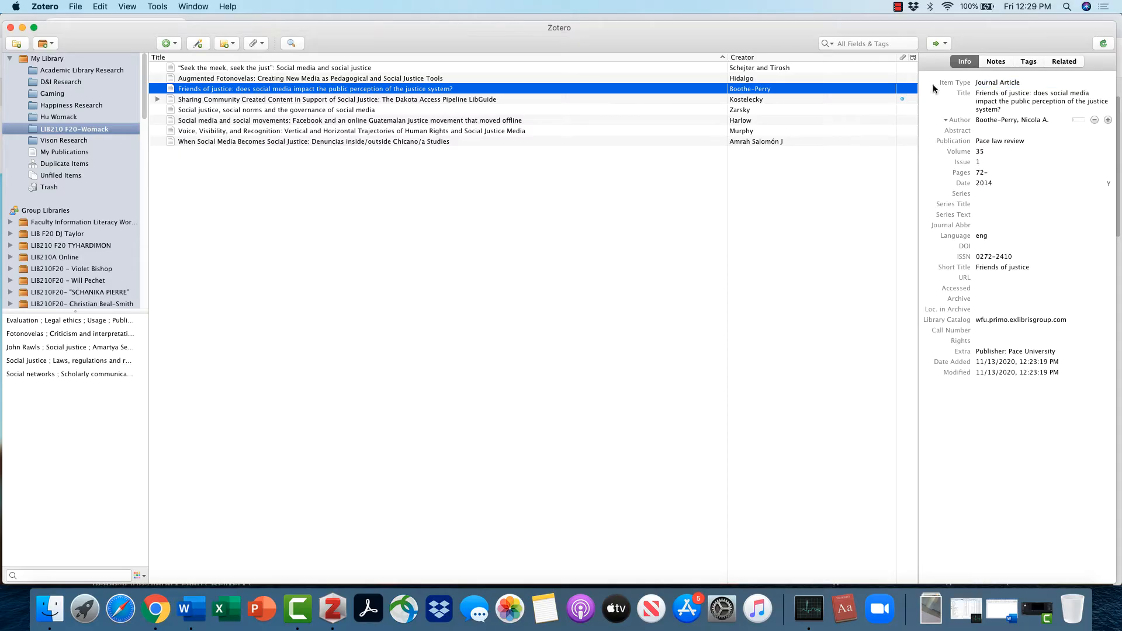
{"action": "left_click", "coordinate": [242, 69]}
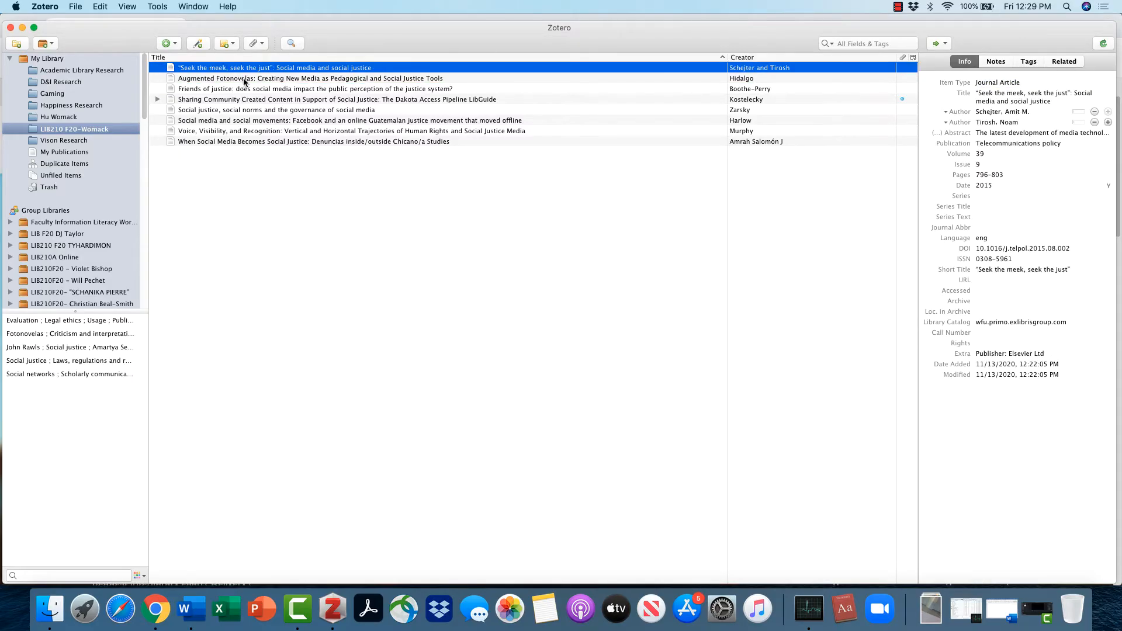
{"action": "left_click", "coordinate": [244, 79]}
{"action": "left_click", "coordinate": [249, 90]}
{"action": "left_click", "coordinate": [250, 110]}
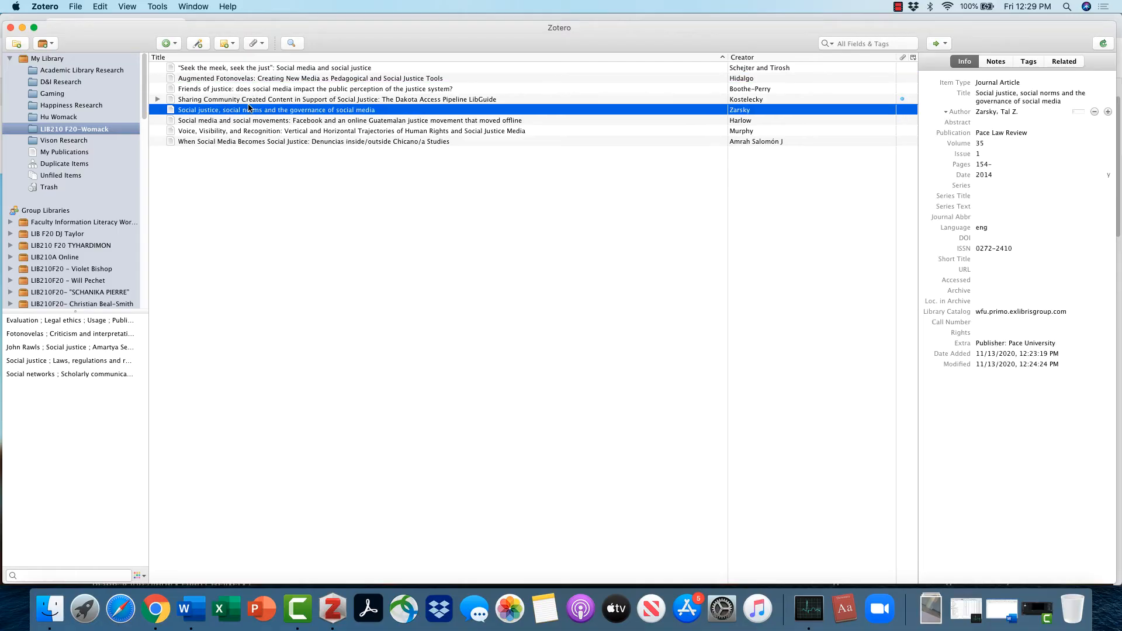
{"action": "left_click", "coordinate": [248, 122]}
{"action": "left_click", "coordinate": [251, 132]}
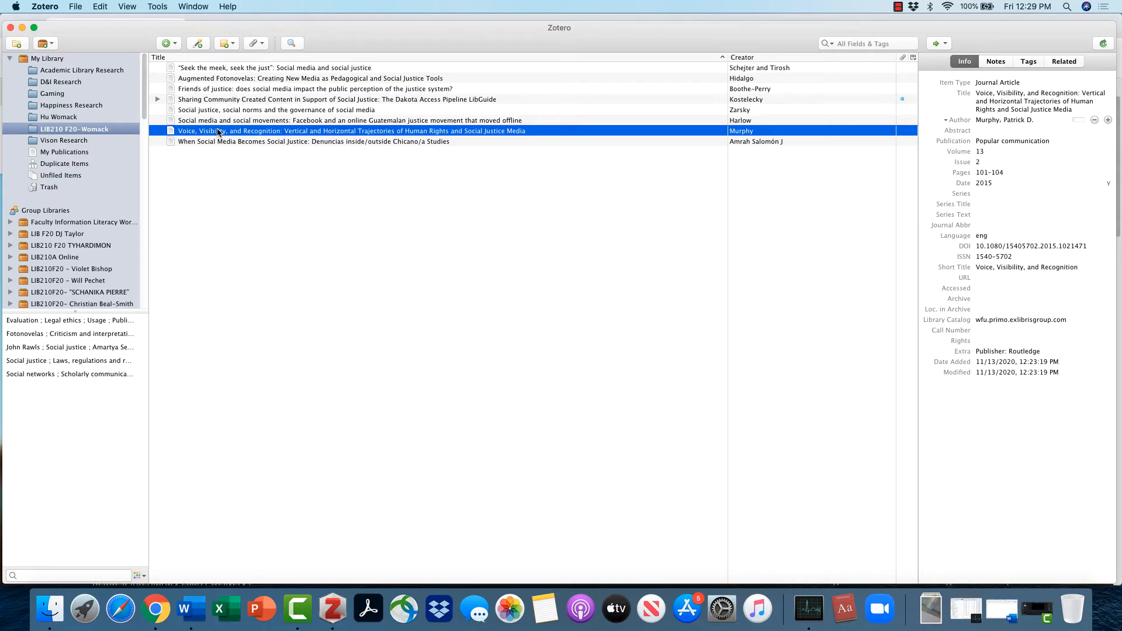
Step: Select six articles together, leaving out "Sharing Community Created Content in Support of Social Justice" and "Social media and social movements"
{"action": "left_click", "coordinate": [194, 69]}
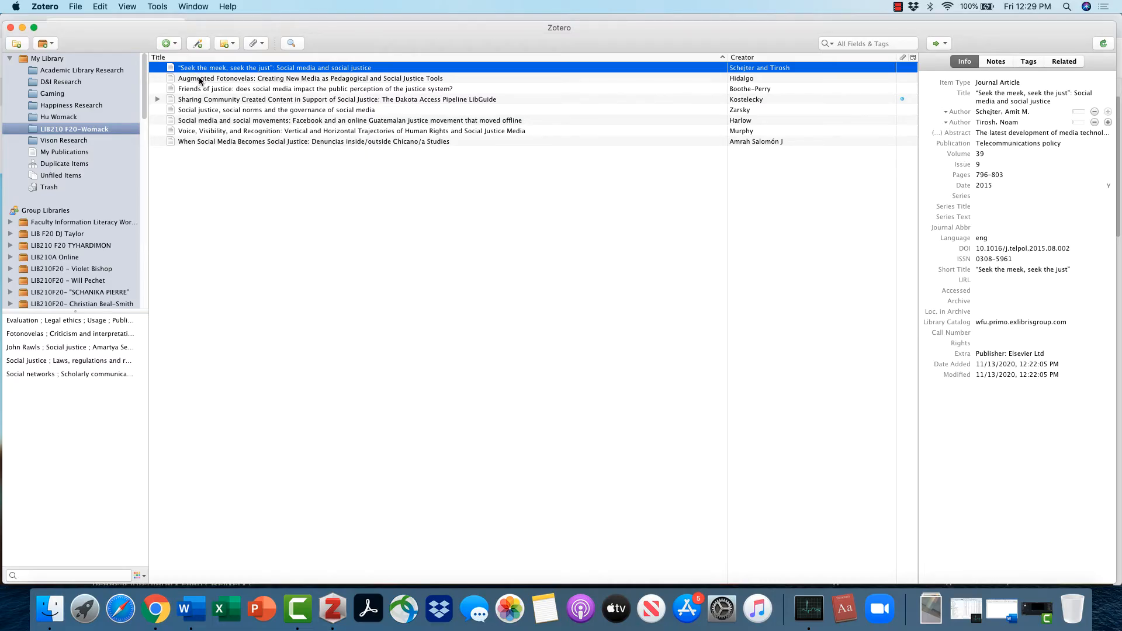
{"action": "left_click", "coordinate": [203, 89], "text": "super"}
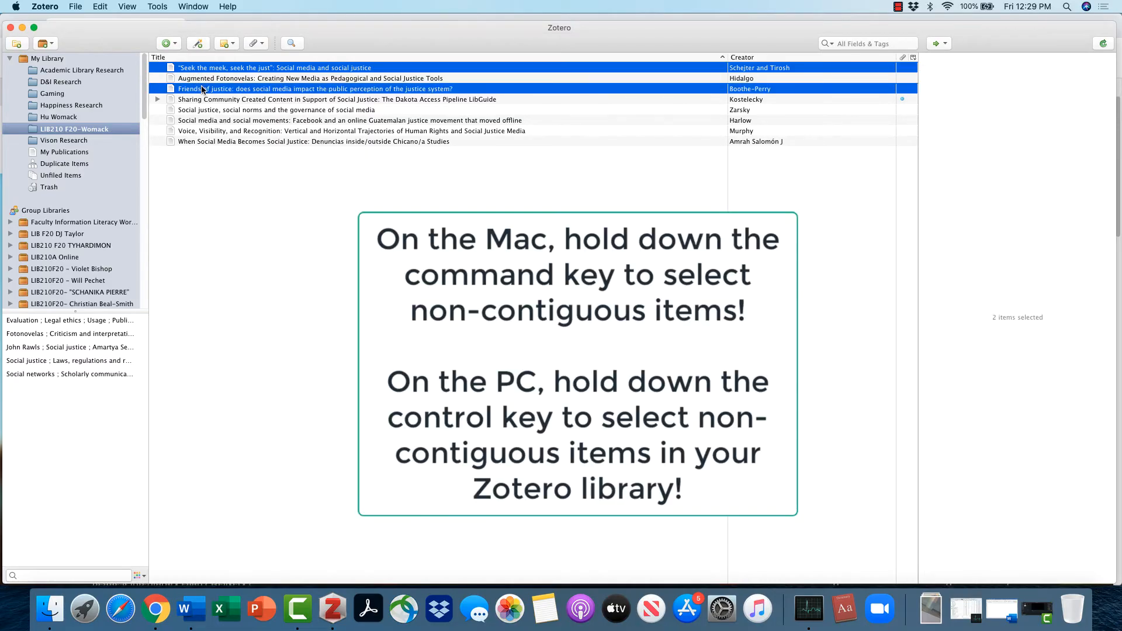
{"action": "left_click", "coordinate": [210, 110], "text": "super"}
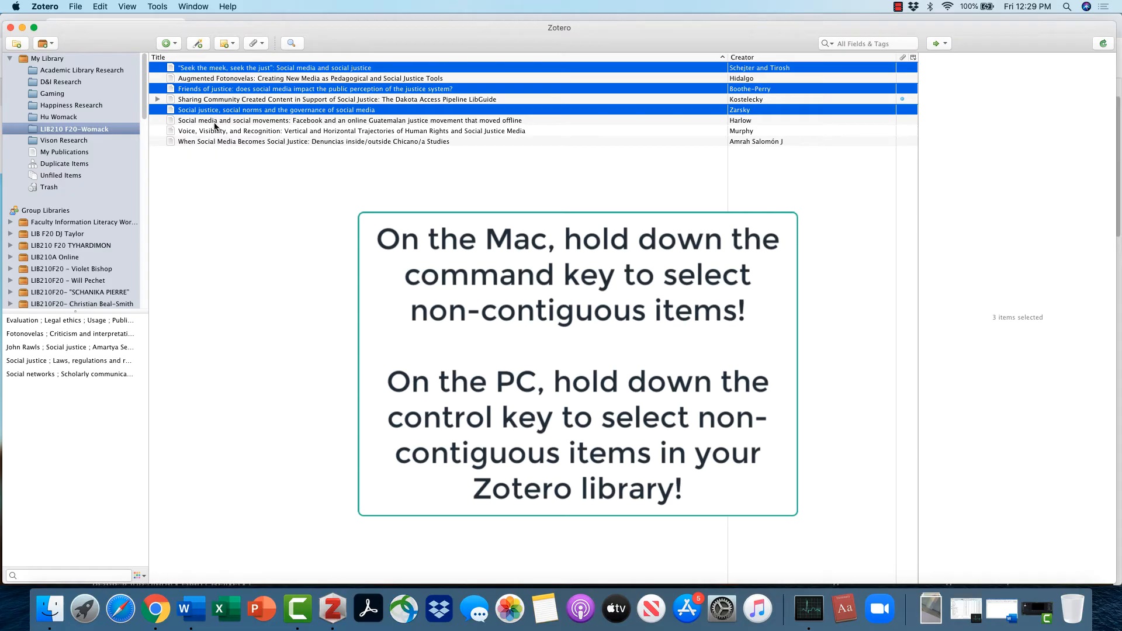
{"action": "left_click", "coordinate": [216, 130], "text": "super"}
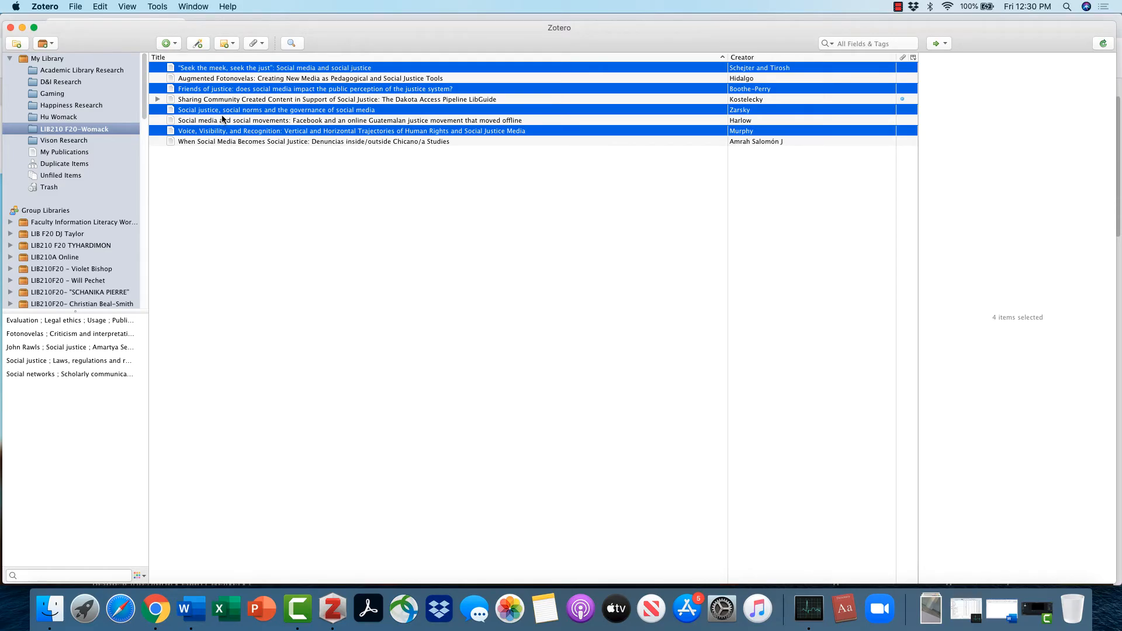
{"action": "left_click", "coordinate": [225, 142], "text": "super"}
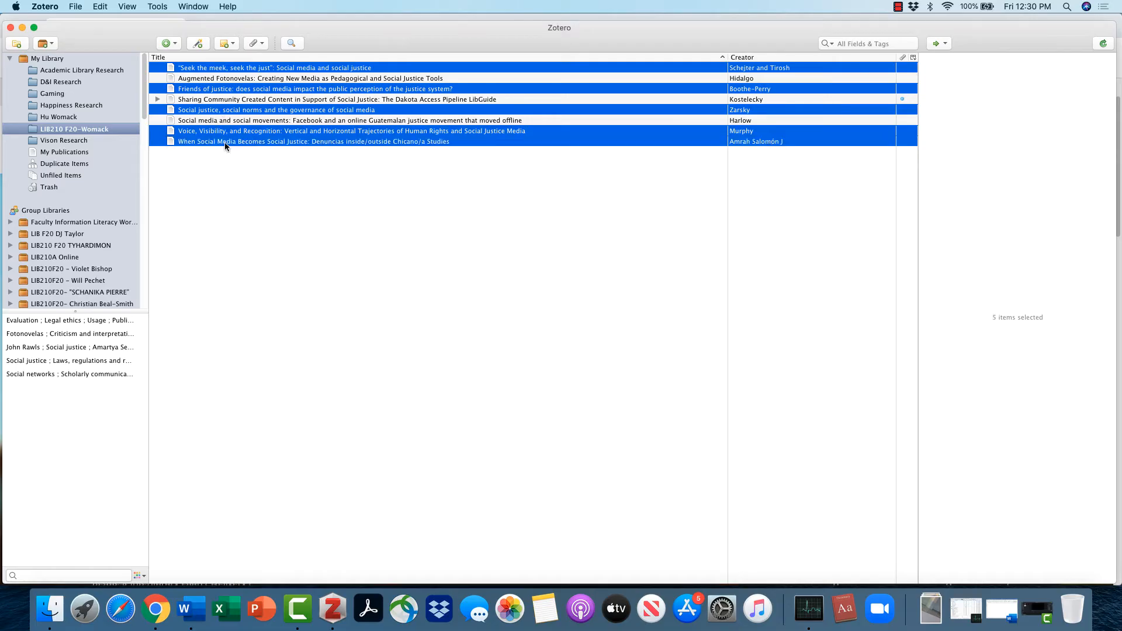
{"action": "left_click", "coordinate": [231, 80], "text": "super"}
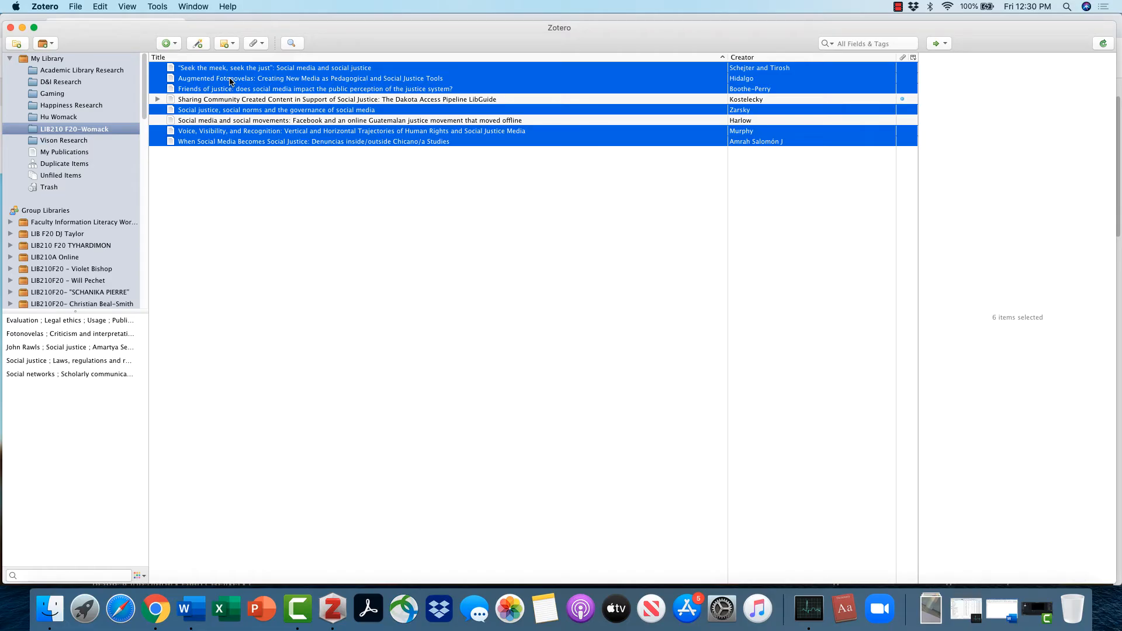
Step: Create a bibliography from the selected items in American Psychological Association (APA) 7th edition style and copy it to the clipboard
{"action": "right_click", "coordinate": [231, 81]}
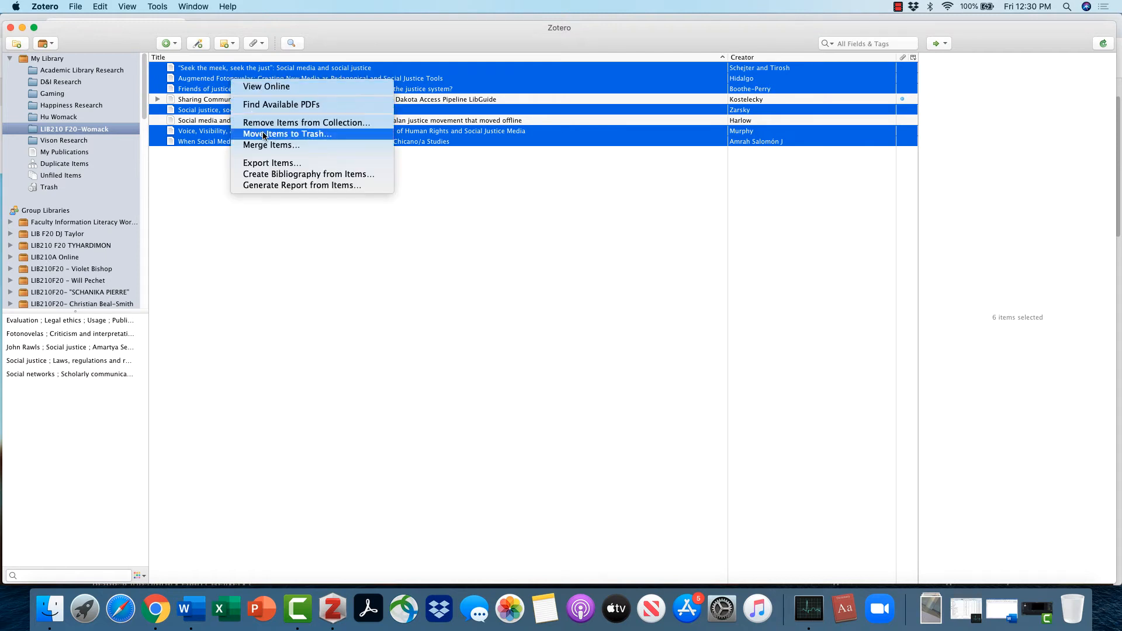
{"action": "left_click", "coordinate": [277, 176]}
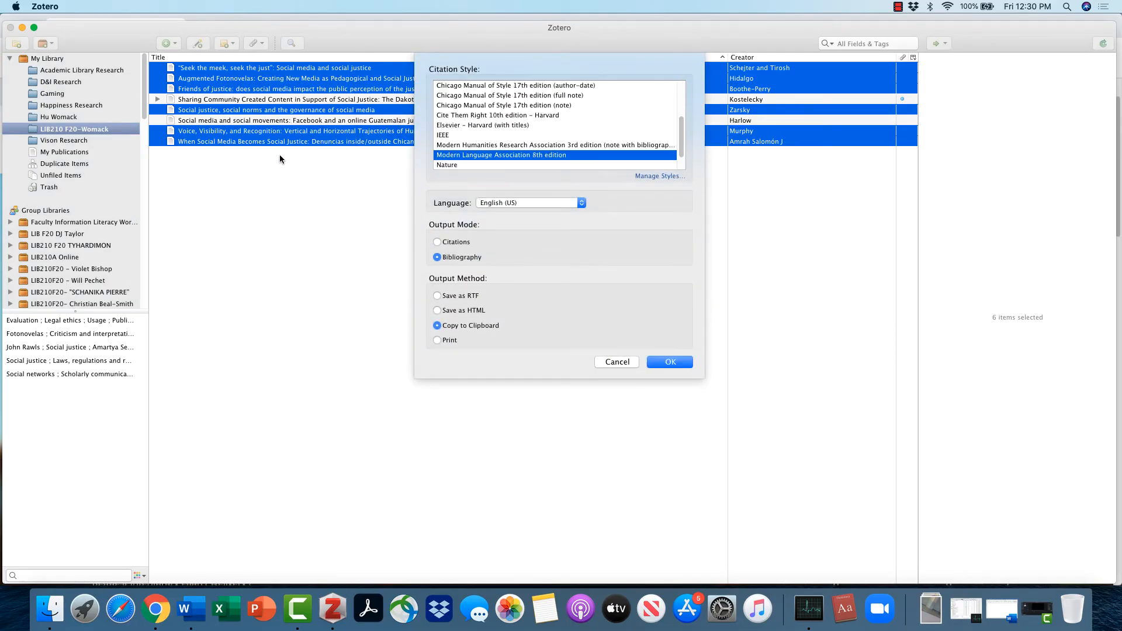
{"action": "scroll", "coordinate": [546, 141], "scroll_direction": "down", "scroll_amount": 2}
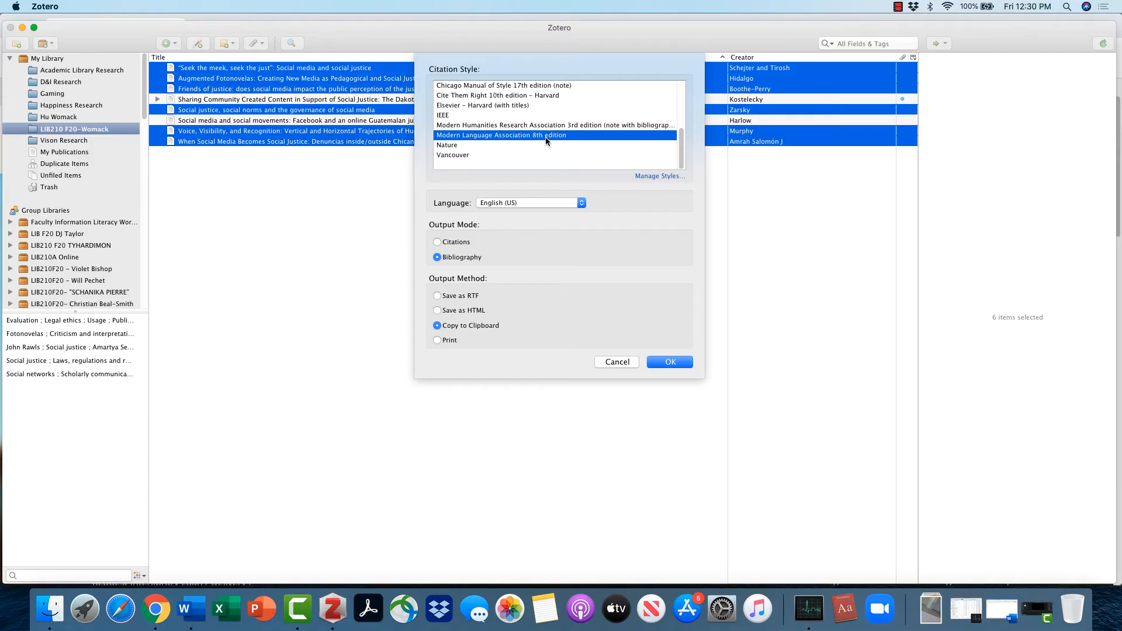
{"action": "scroll", "coordinate": [545, 141], "scroll_direction": "up", "scroll_amount": 4}
{"action": "left_click", "coordinate": [498, 125]}
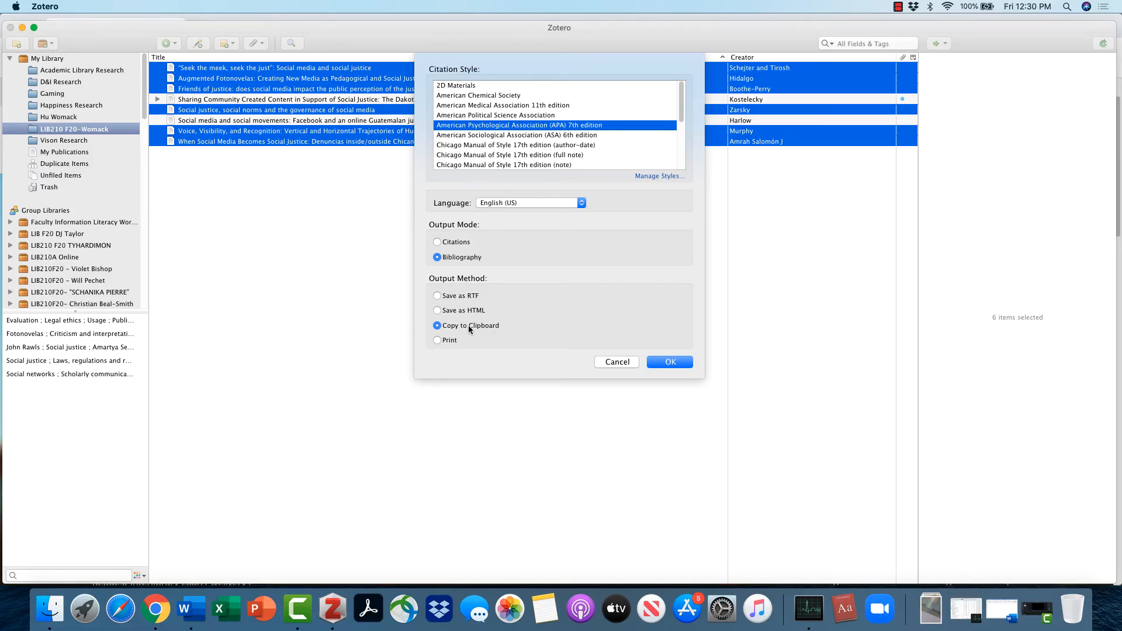
{"action": "left_click", "coordinate": [669, 362]}
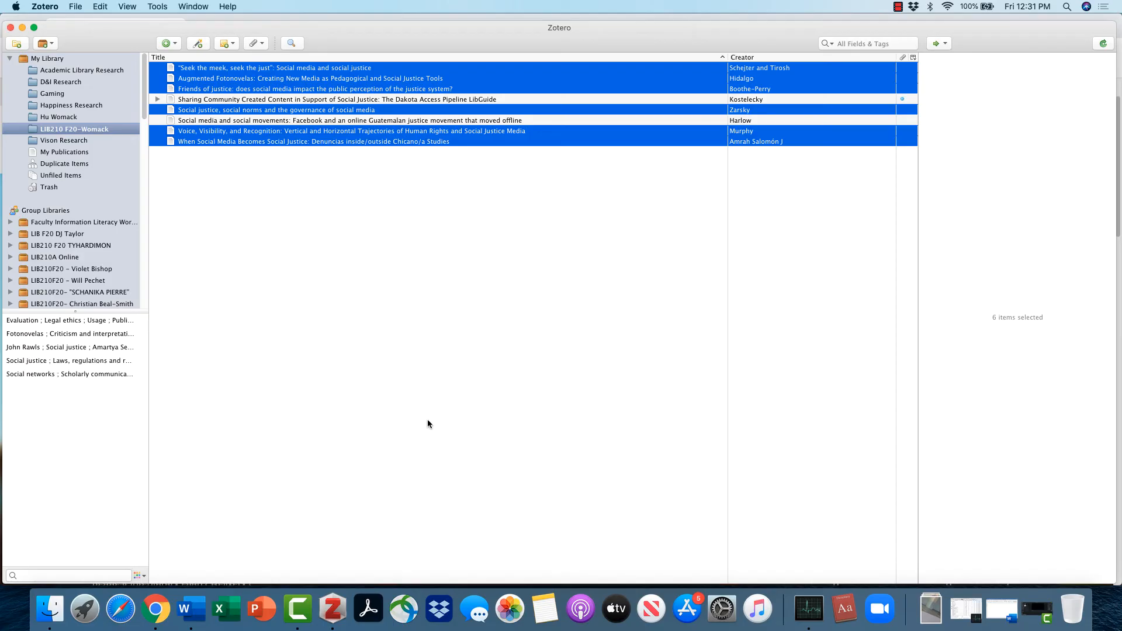
Step: Switch to Word and paste the copied bibliography into the blank document
{"action": "left_click", "coordinate": [198, 608]}
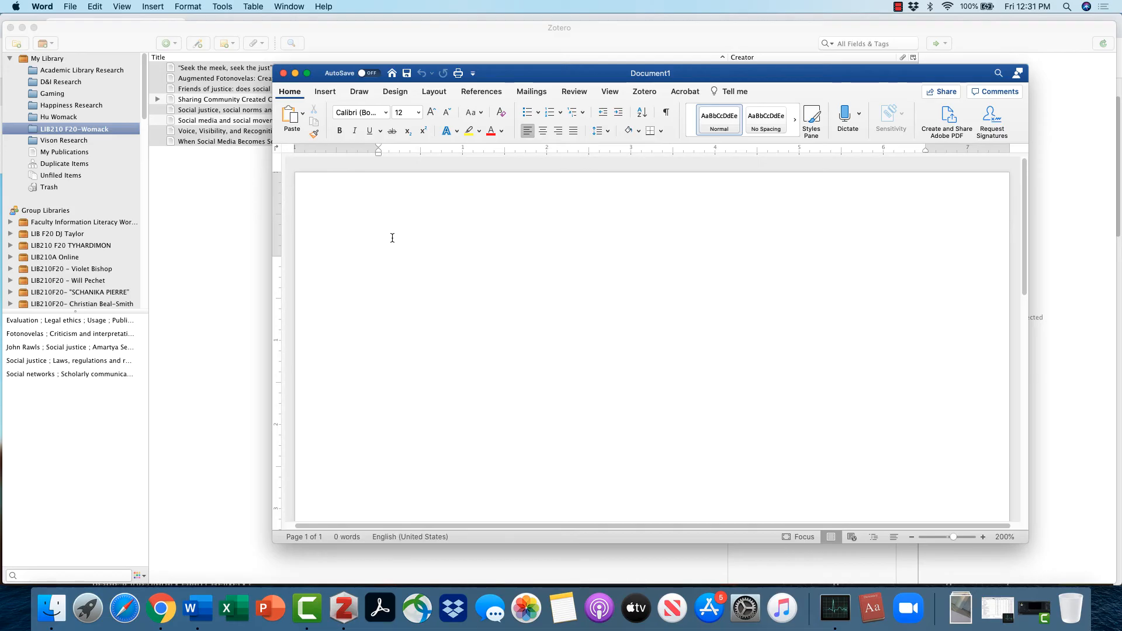
{"action": "key", "text": "super+v"}
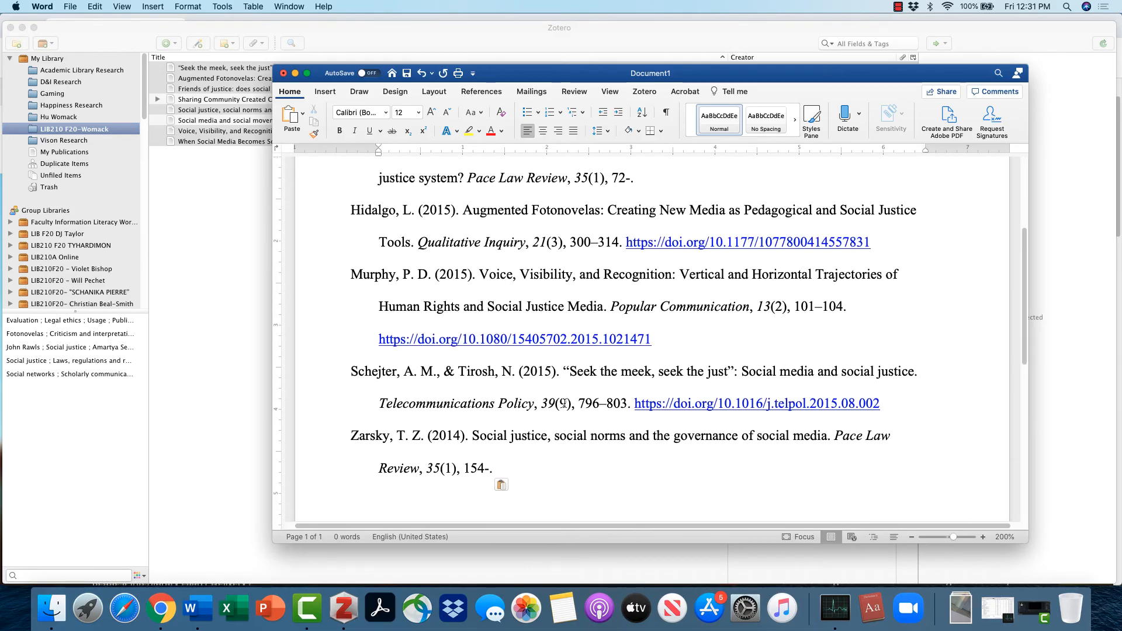
{"action": "scroll", "coordinate": [563, 403], "scroll_direction": "up", "scroll_amount": 5}
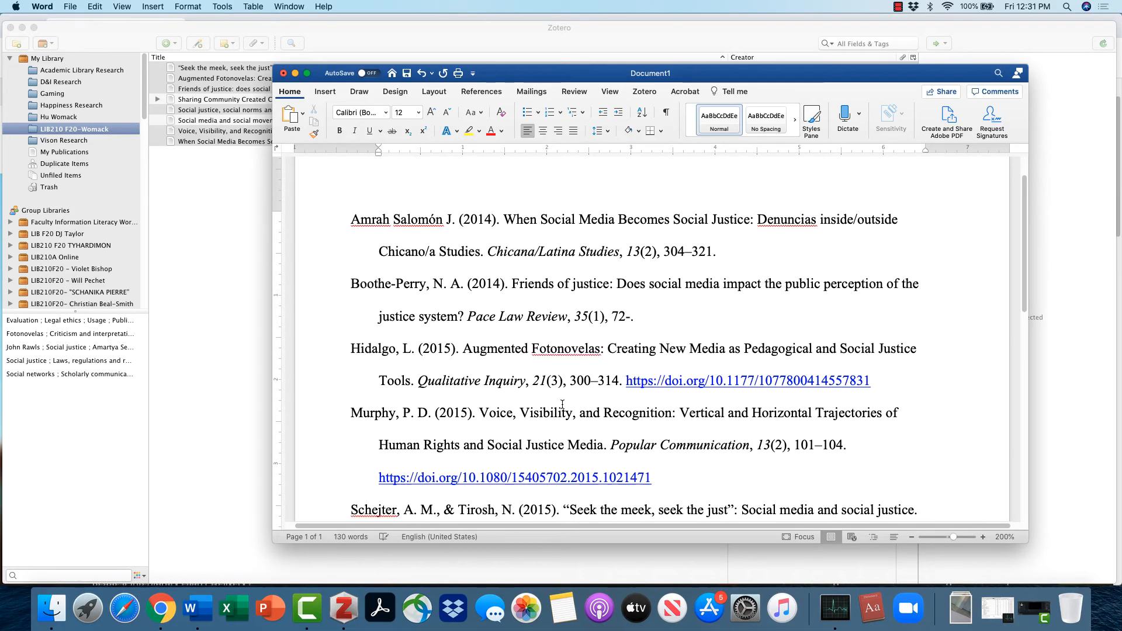
{"action": "scroll", "coordinate": [562, 404], "scroll_direction": "up", "scroll_amount": 2}
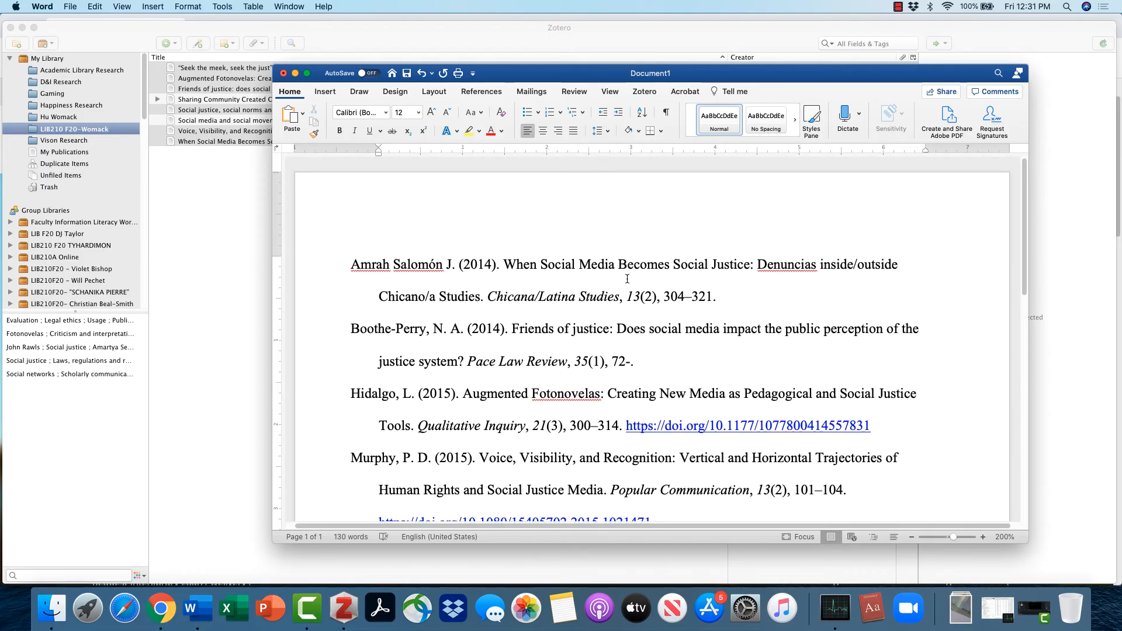
Step: Review the pasted APA references from first to last, checking page ranges, italics, DOI links and hanging indents
{"action": "scroll", "coordinate": [628, 278], "scroll_direction": "down", "scroll_amount": 2}
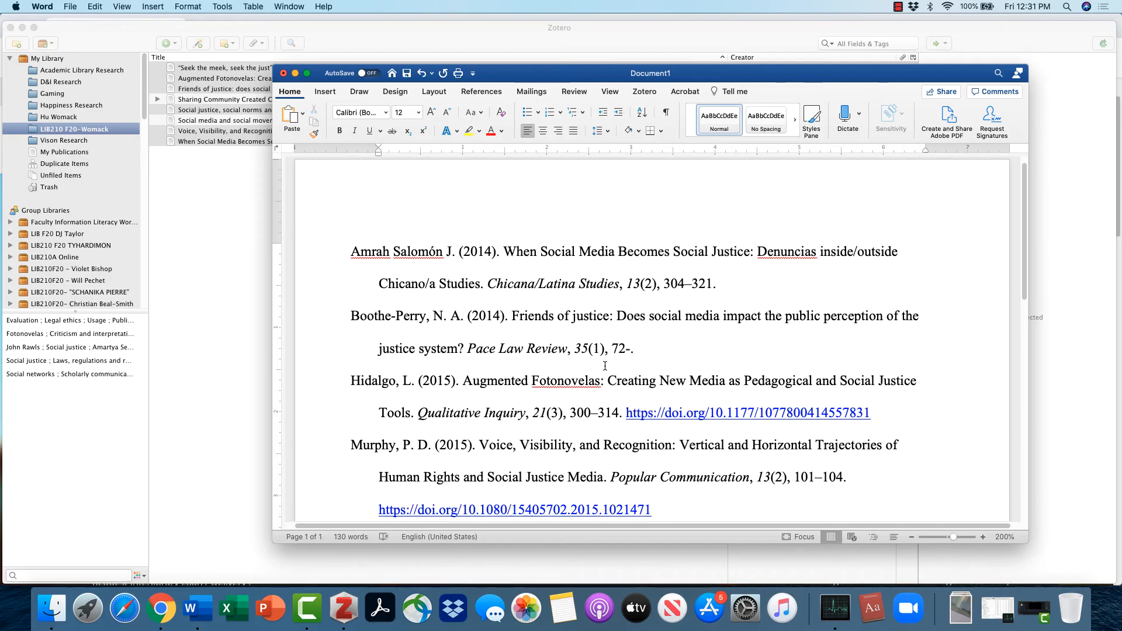
{"action": "scroll", "coordinate": [605, 366], "scroll_direction": "down", "scroll_amount": 3}
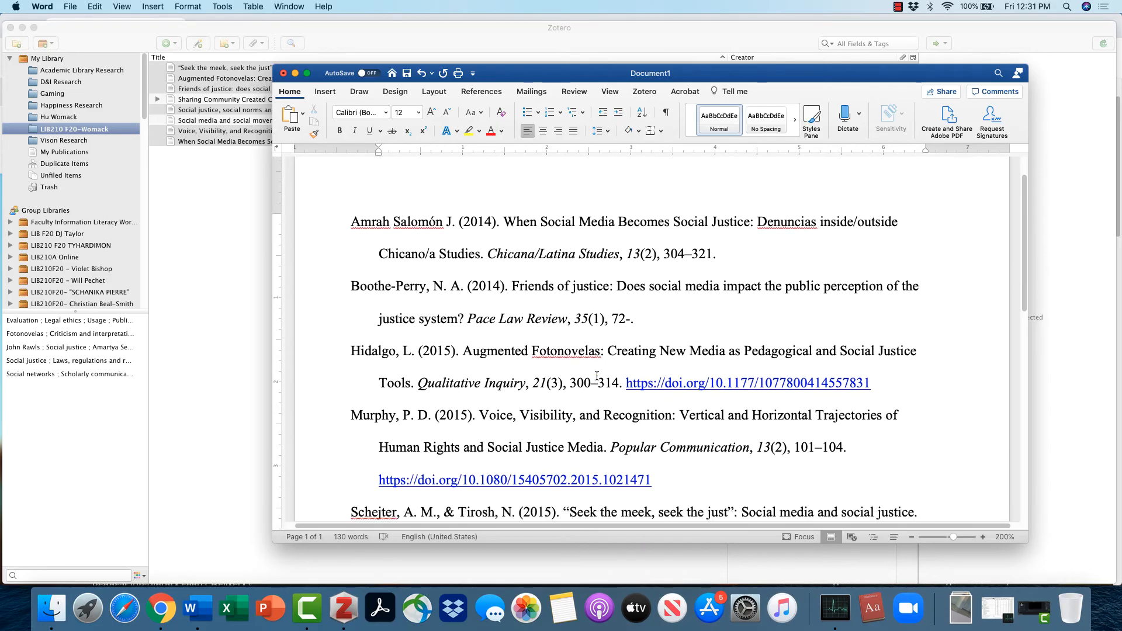
{"action": "scroll", "coordinate": [597, 375], "scroll_direction": "down", "scroll_amount": 3}
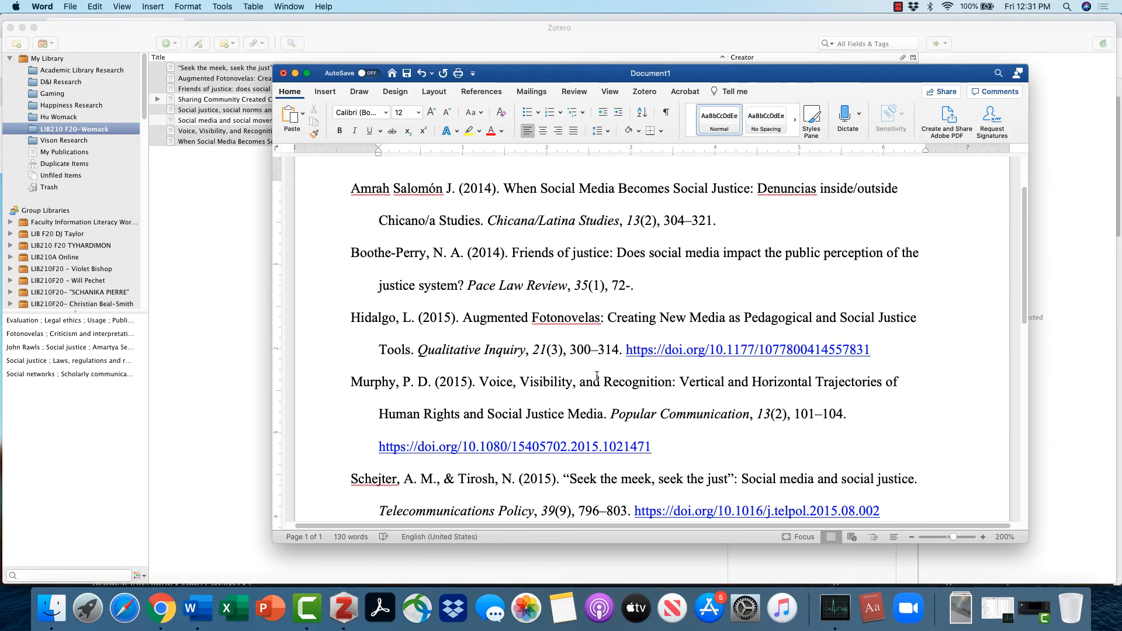
{"action": "left_click", "coordinate": [631, 285]}
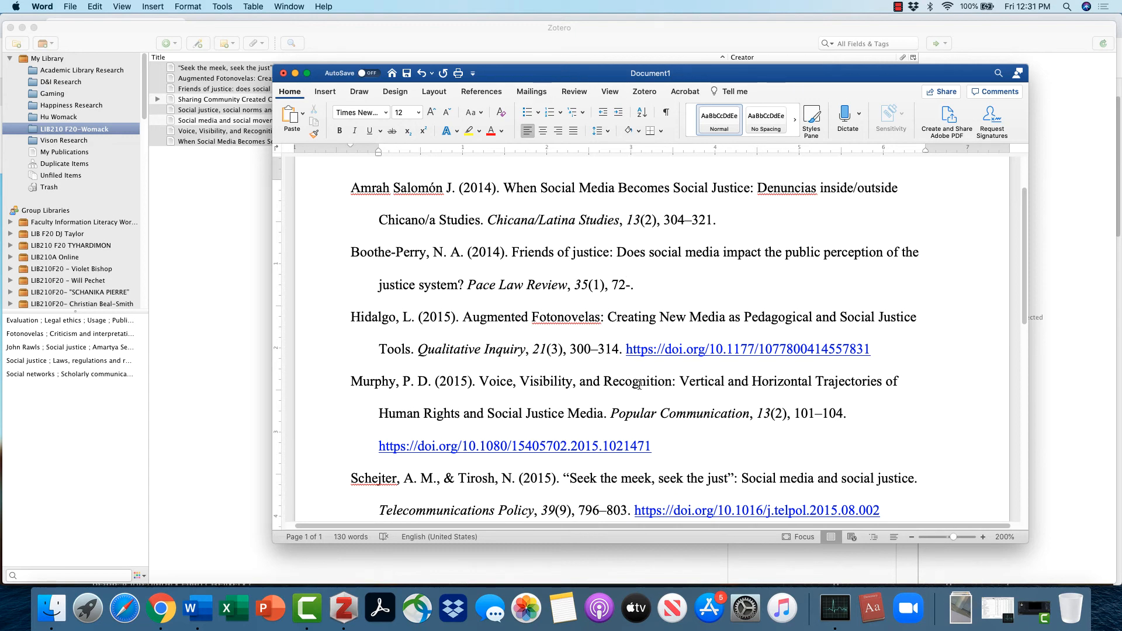
{"action": "scroll", "coordinate": [639, 385], "scroll_direction": "down", "scroll_amount": 3}
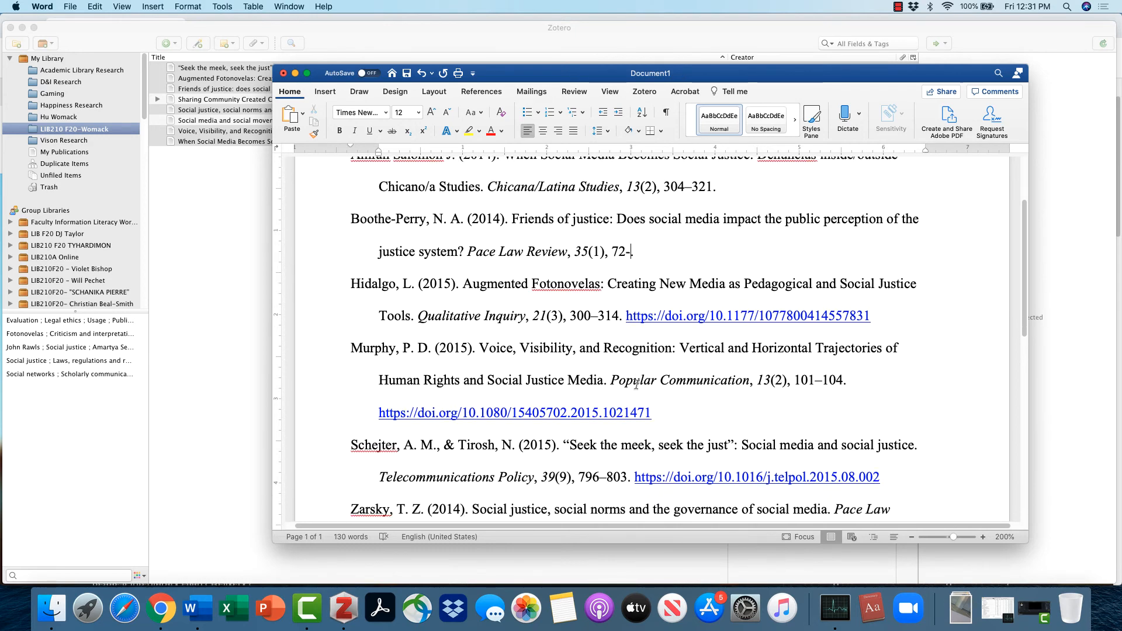
{"action": "scroll", "coordinate": [636, 384], "scroll_direction": "down", "scroll_amount": 1}
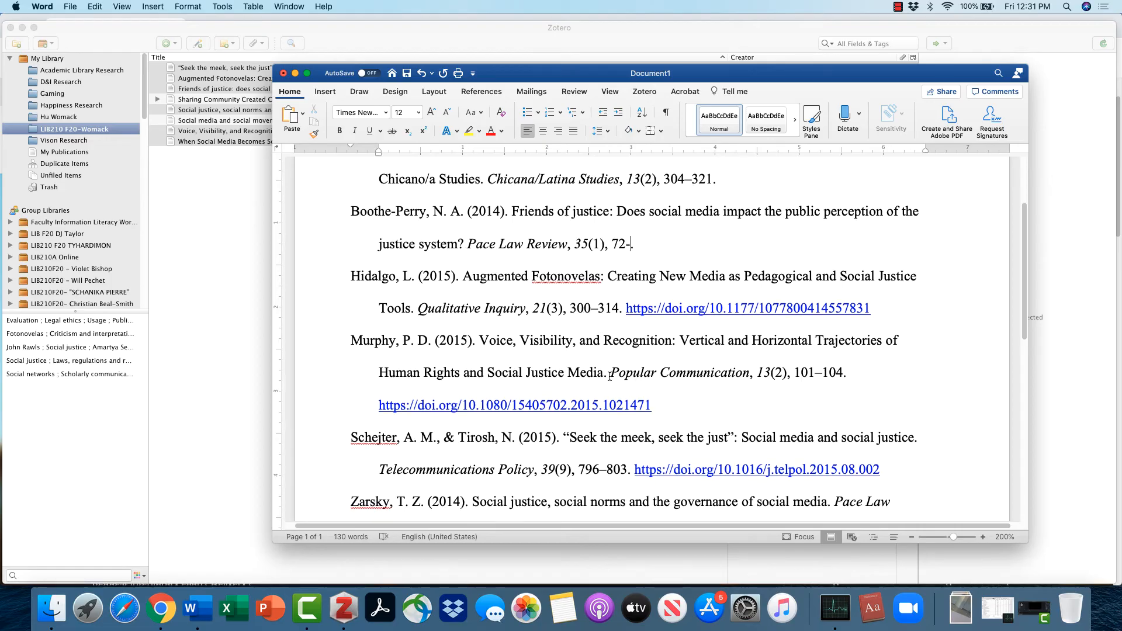
{"action": "scroll", "coordinate": [604, 339], "scroll_direction": "down", "scroll_amount": 2}
{"action": "scroll", "coordinate": [627, 337], "scroll_direction": "down", "scroll_amount": 2}
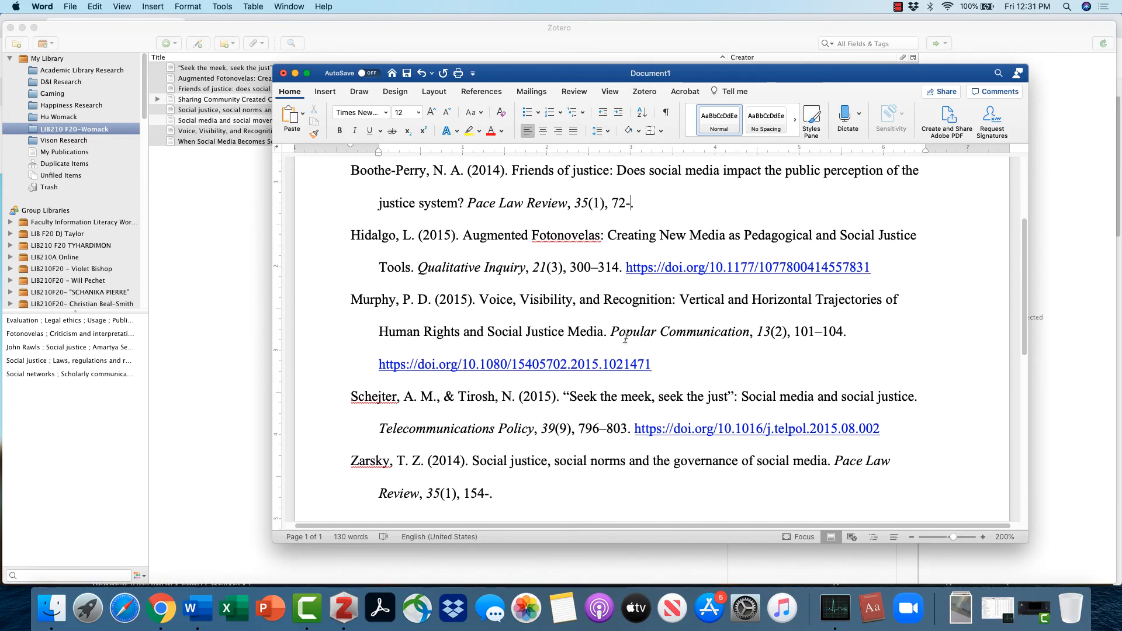
{"action": "scroll", "coordinate": [625, 338], "scroll_direction": "down", "scroll_amount": 2}
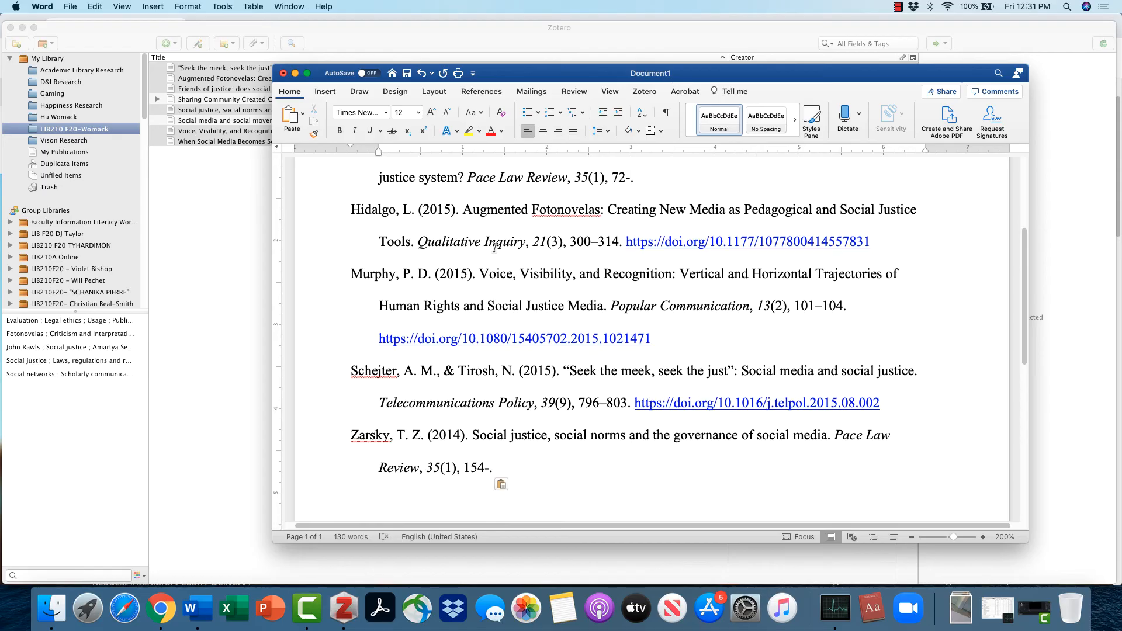
{"action": "scroll", "coordinate": [602, 362], "scroll_direction": "down", "scroll_amount": 2}
{"action": "scroll", "coordinate": [602, 362], "scroll_direction": "down", "scroll_amount": 2}
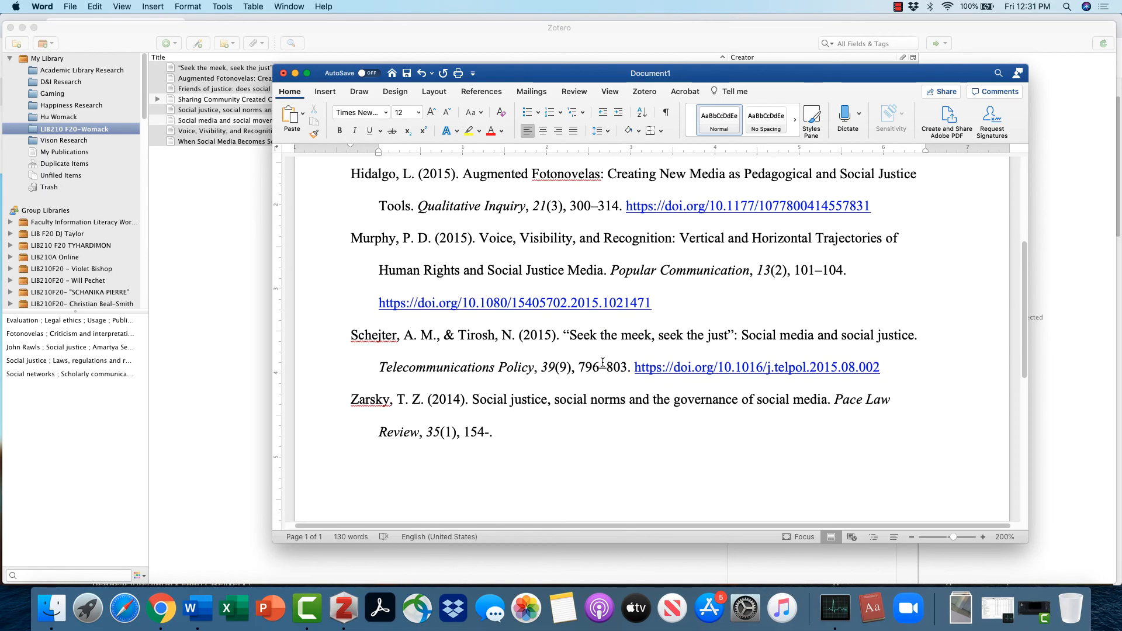
{"action": "scroll", "coordinate": [601, 363], "scroll_direction": "down", "scroll_amount": 2}
{"action": "scroll", "coordinate": [600, 363], "scroll_direction": "up", "scroll_amount": 10}
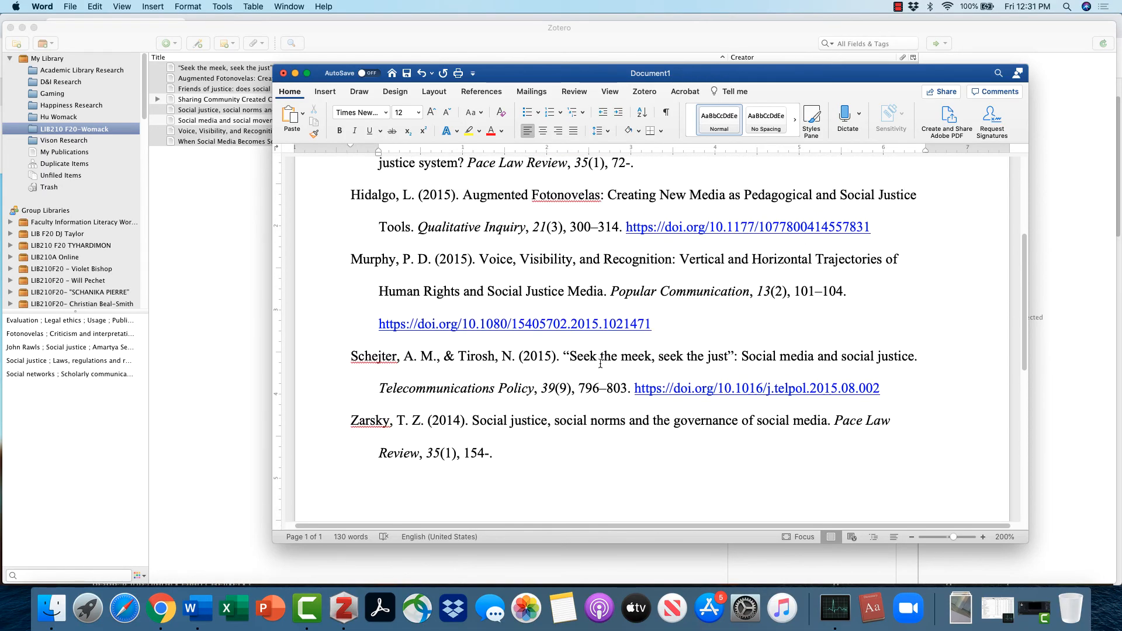
{"action": "scroll", "coordinate": [593, 365], "scroll_direction": "up", "scroll_amount": 3}
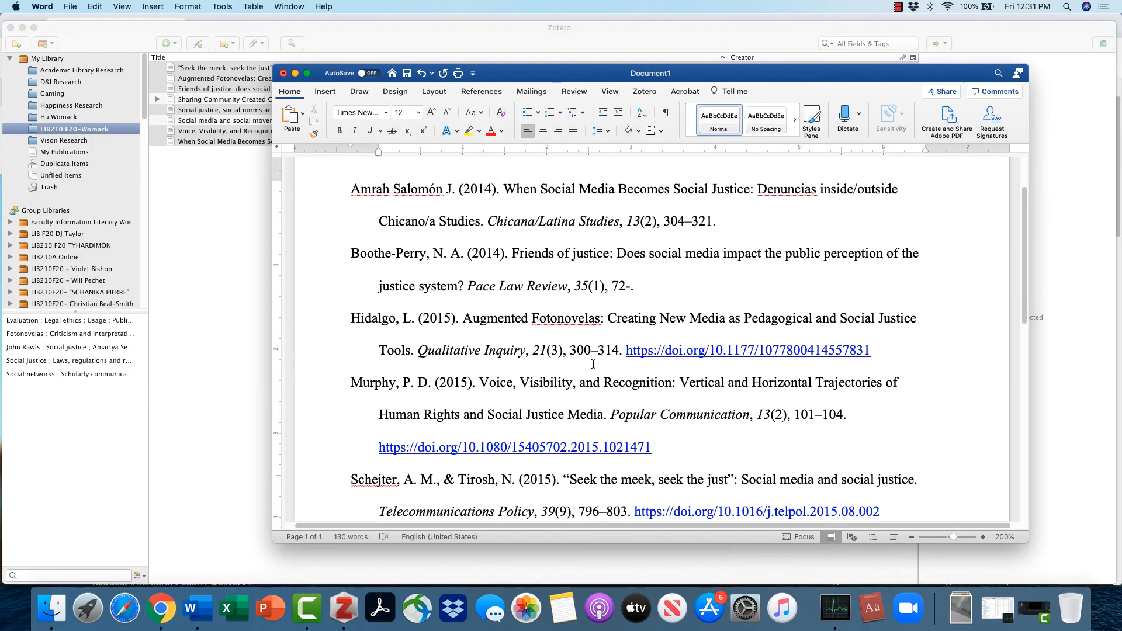
{"action": "scroll", "coordinate": [591, 364], "scroll_direction": "down", "scroll_amount": 1}
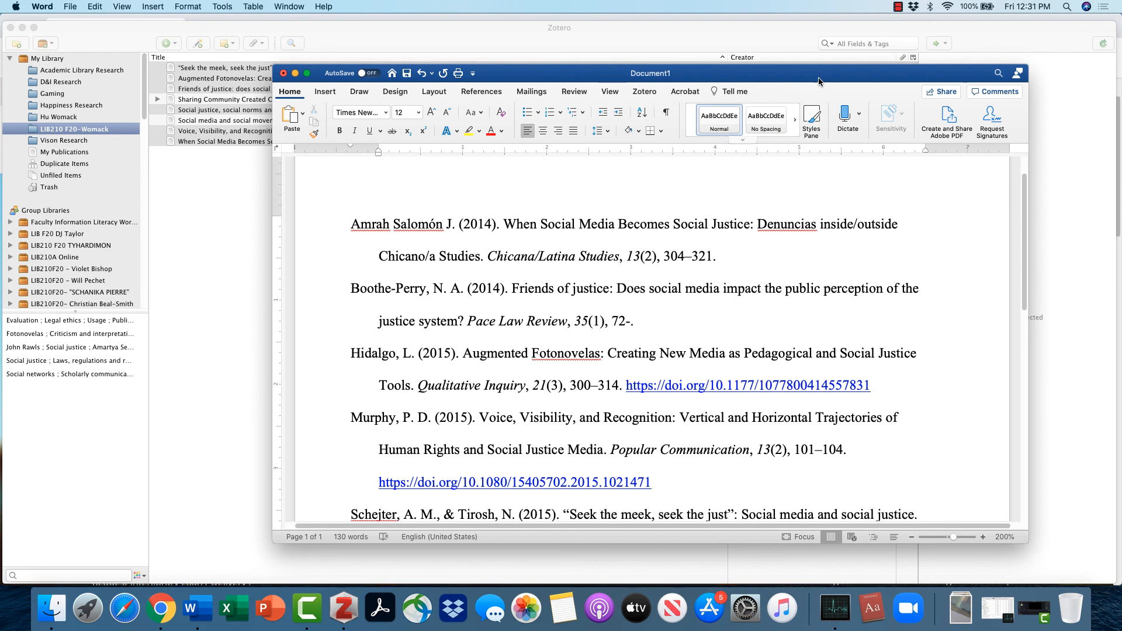
{"action": "left_click", "coordinate": [898, 6]}
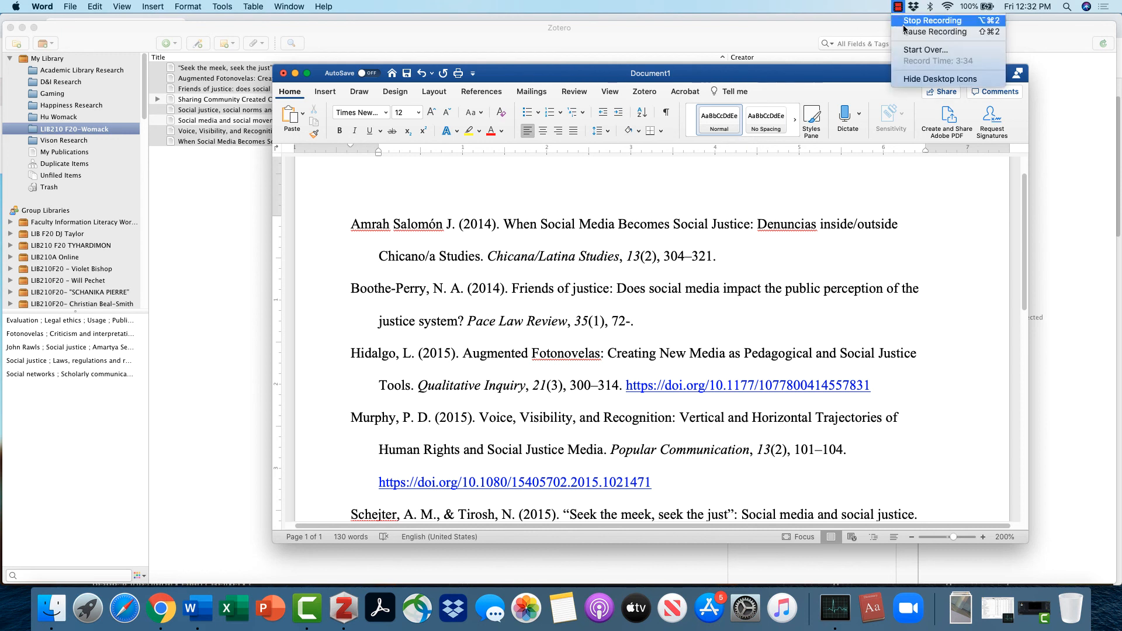